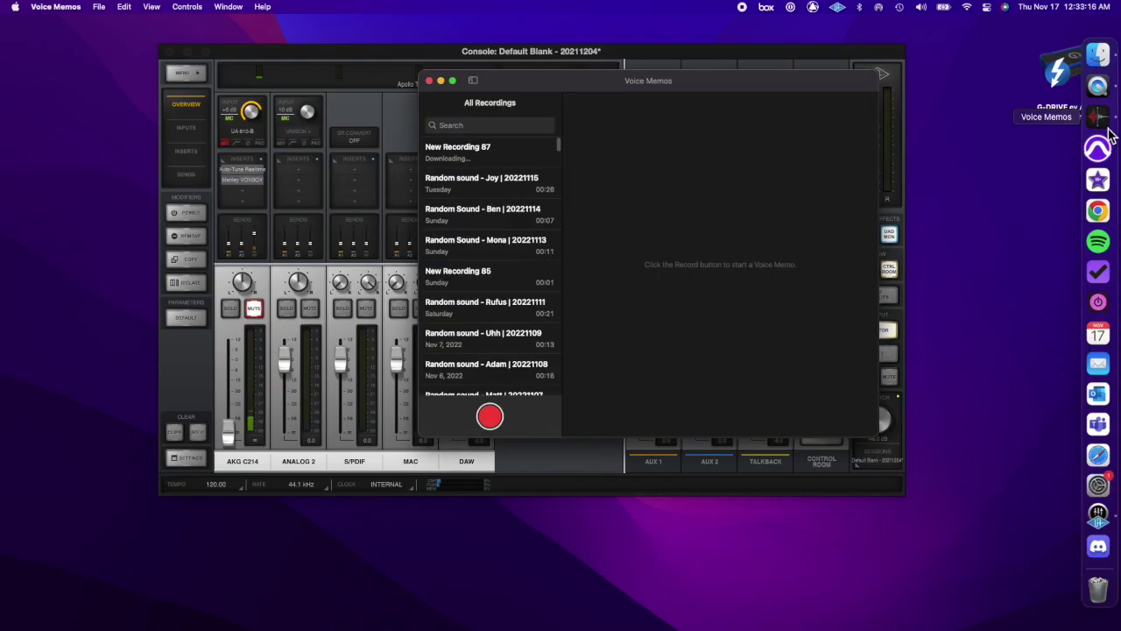
Nudge the Voice Memos recordings window slightly to the right.
drag(536, 89, 561, 92)
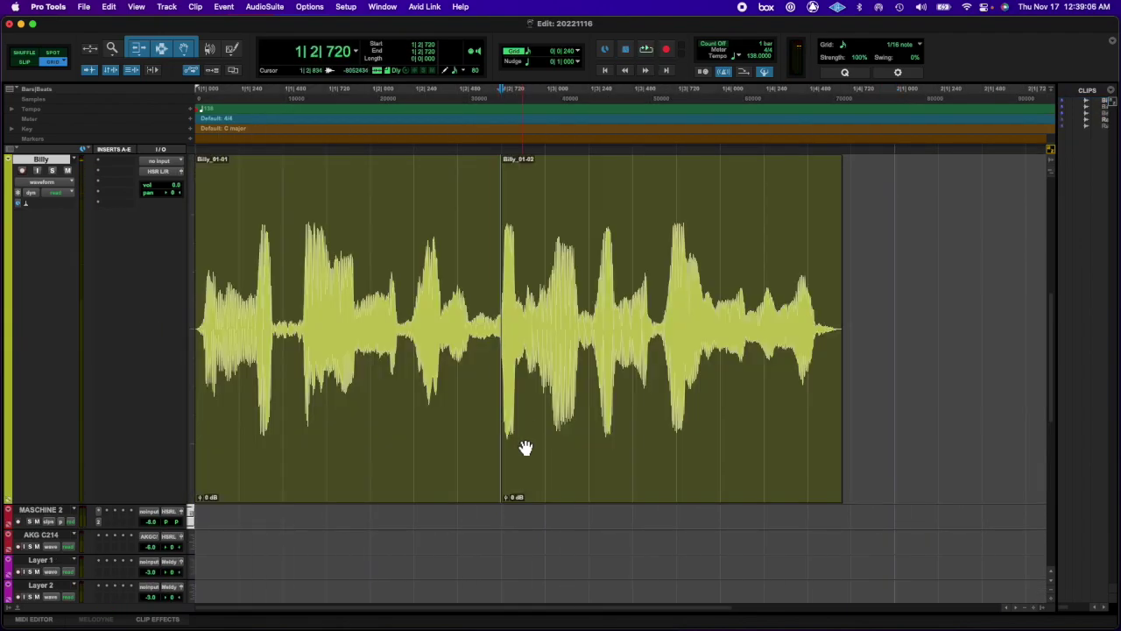
Move the second Billy clip later to leave a short gap after the first.
drag(692, 436, 706, 435)
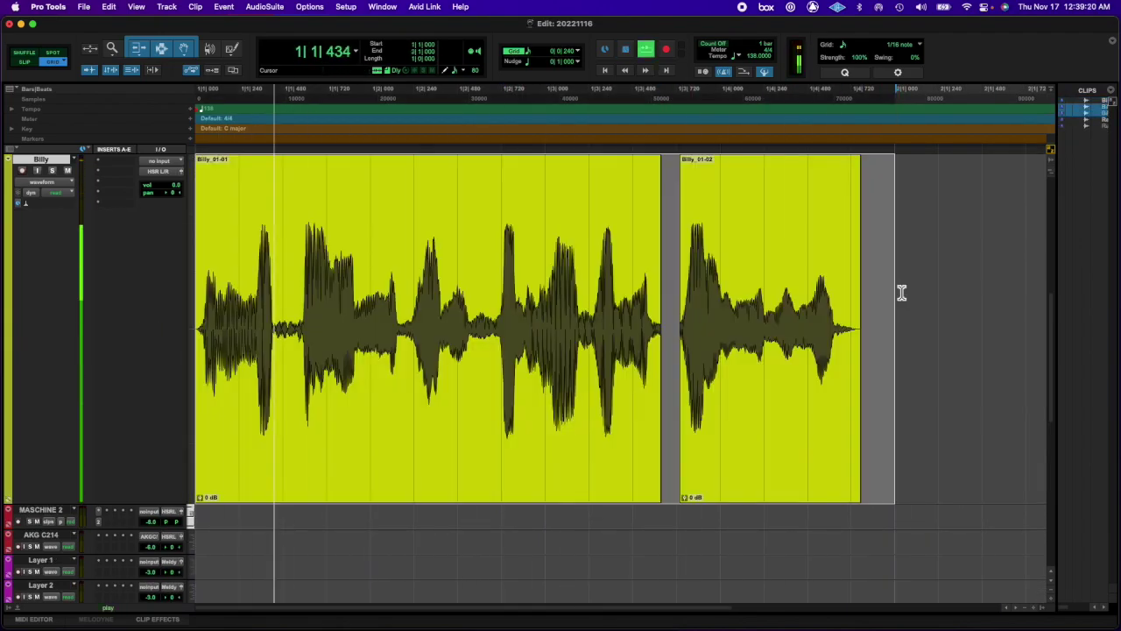